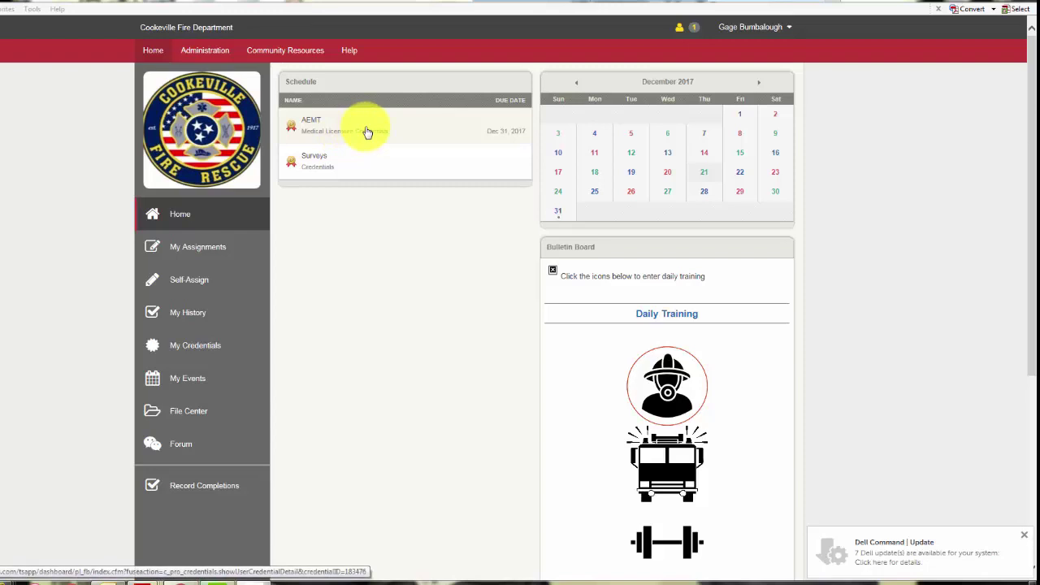
Open the AEMT credential and review the courses listed under Cardiac, Medical, Trauma.
click(367, 132)
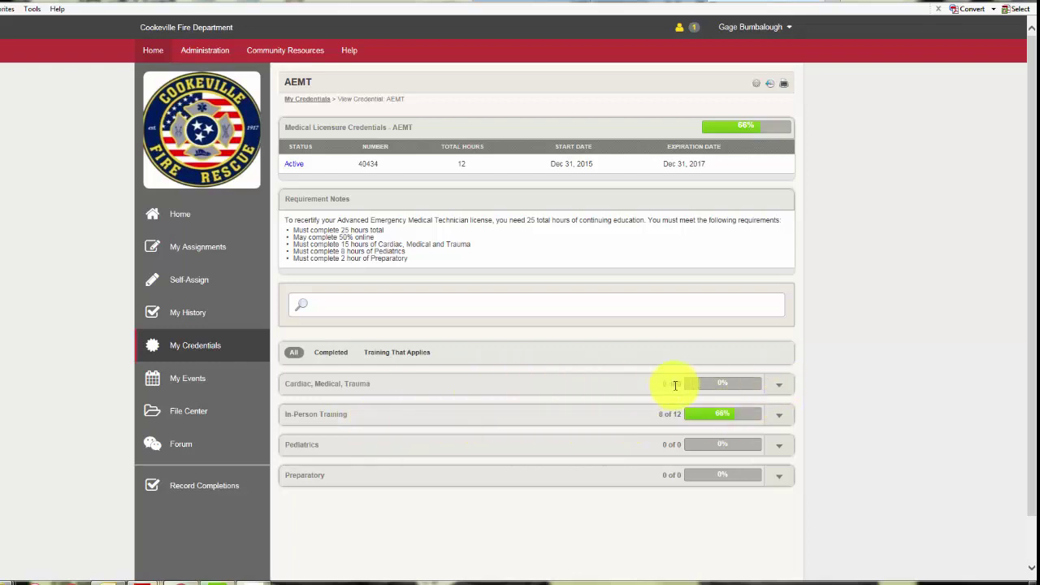
click(780, 387)
scroll(522, 476, down, 3)
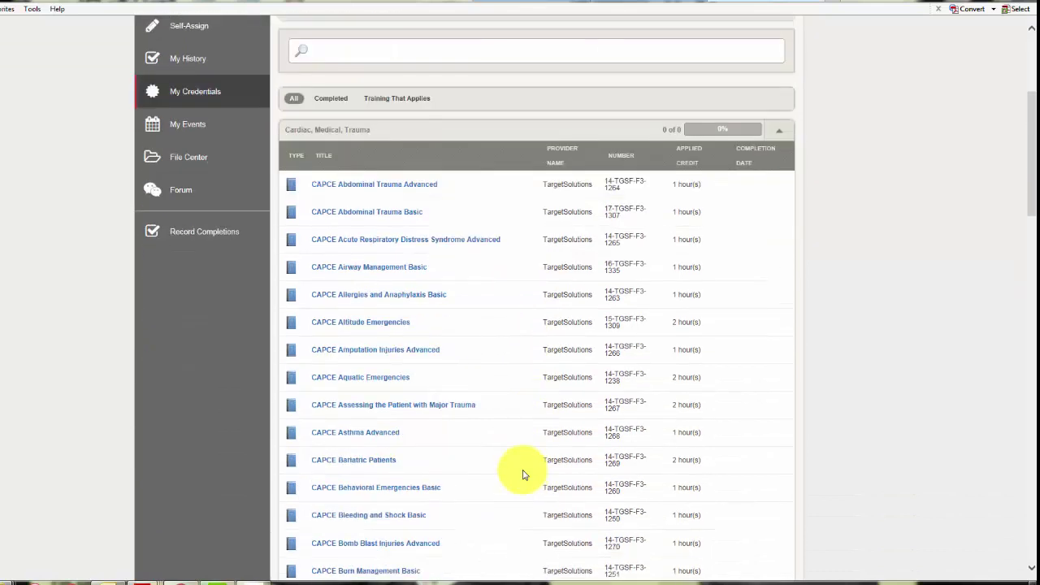
scroll(522, 476, down, 2)
scroll(523, 476, up, 3)
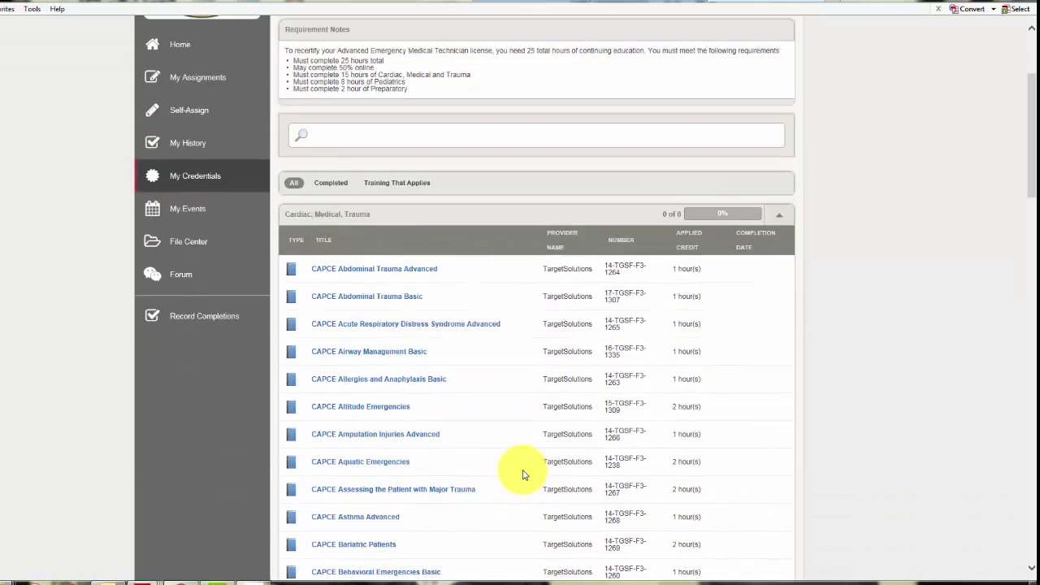
scroll(522, 476, up, 1)
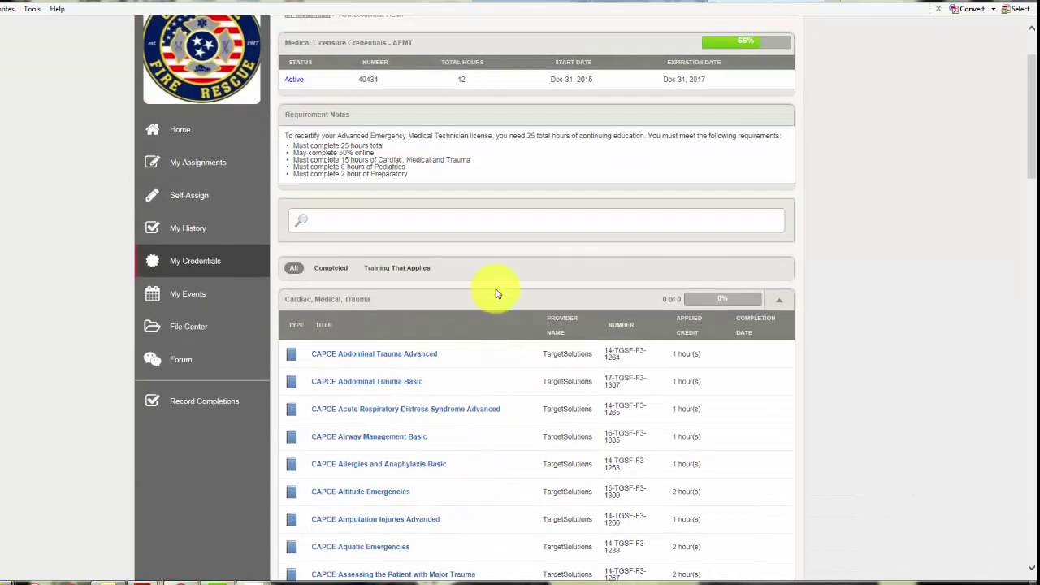
click(782, 302)
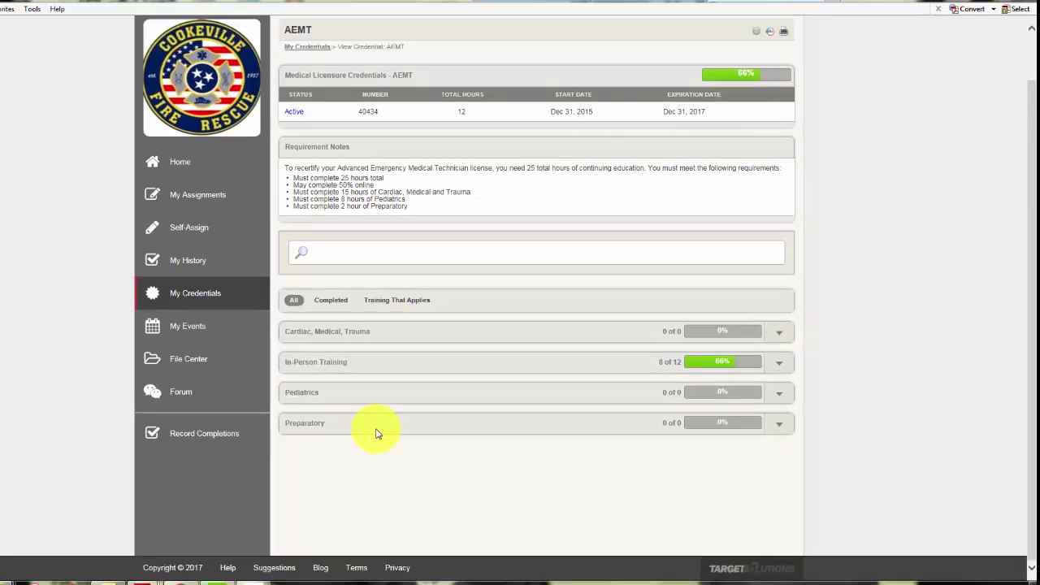
Return to the home page and open Daily Training from the bulletin board.
click(203, 161)
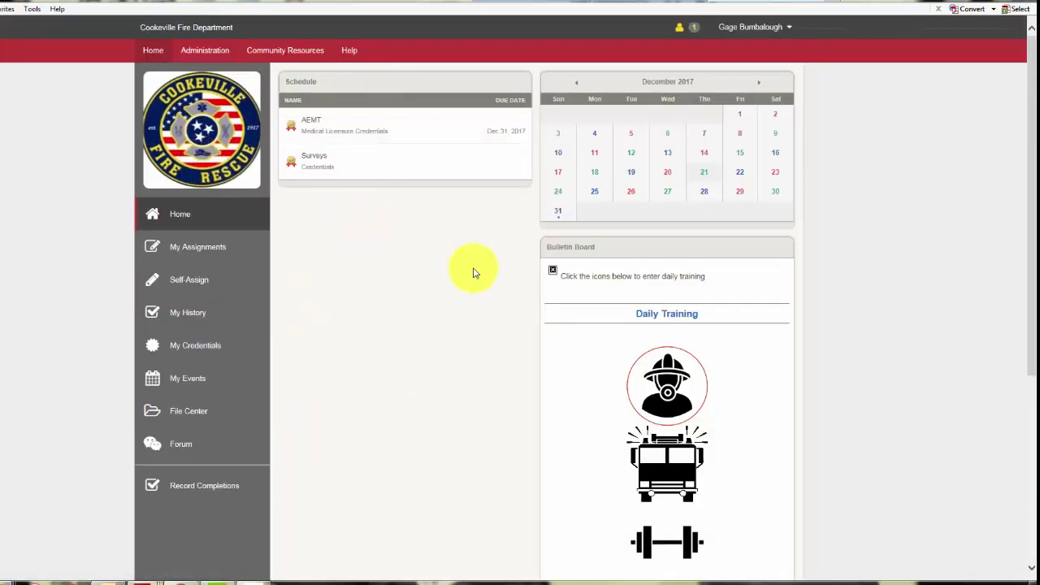
scroll(475, 272, down, 1)
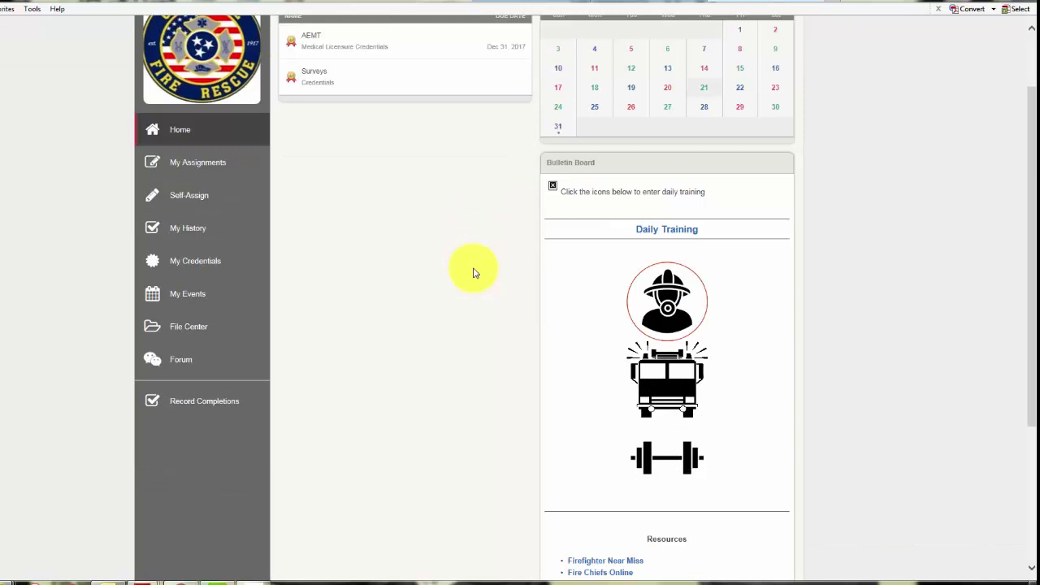
click(669, 233)
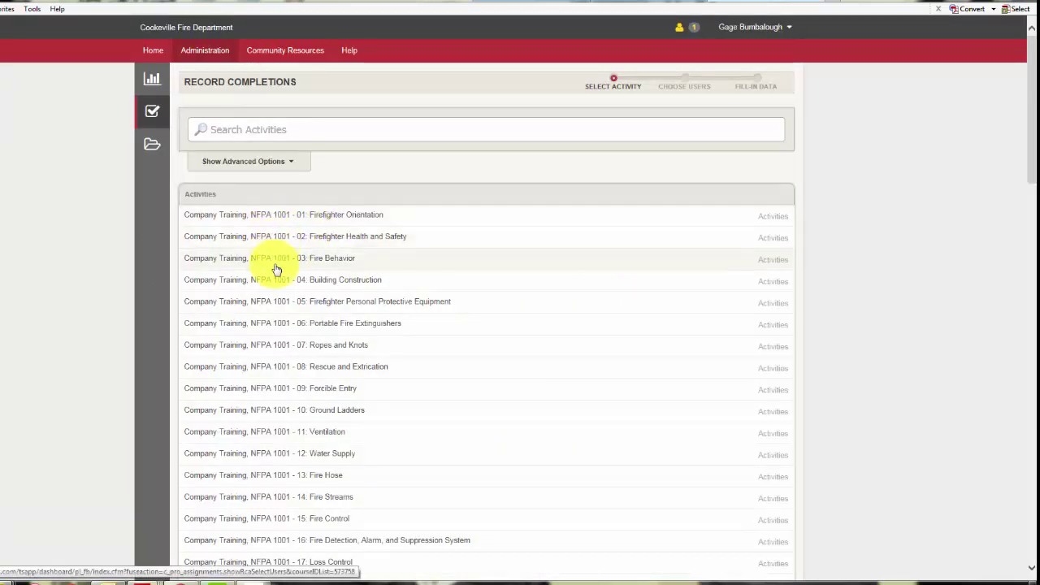
Look through the recordable activities and choose Company Training, NFPA 1001 - 03: Fire Behavior.
scroll(275, 306, down, 3)
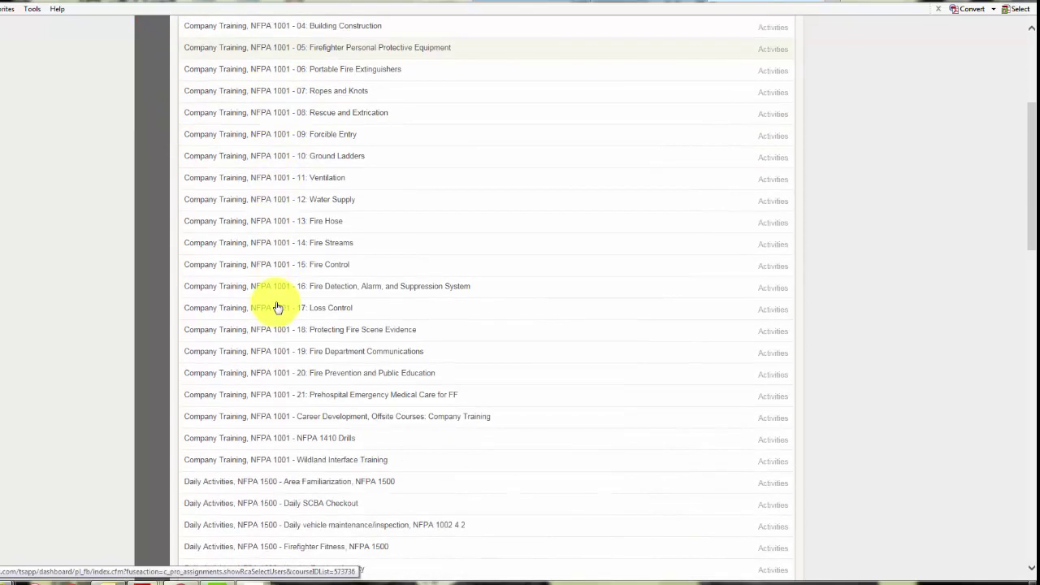
scroll(276, 307, down, 3)
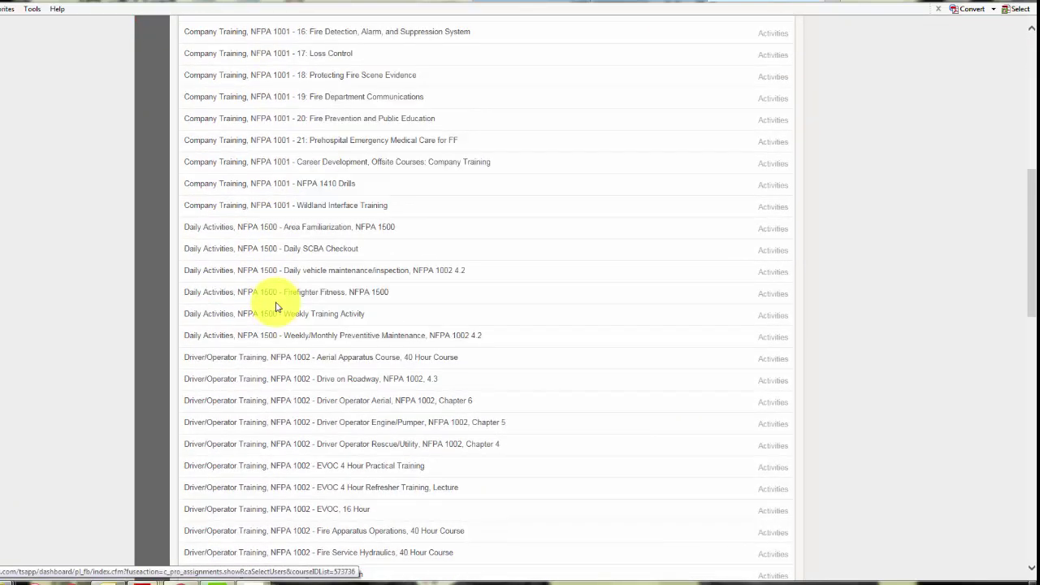
scroll(276, 307, down, 5)
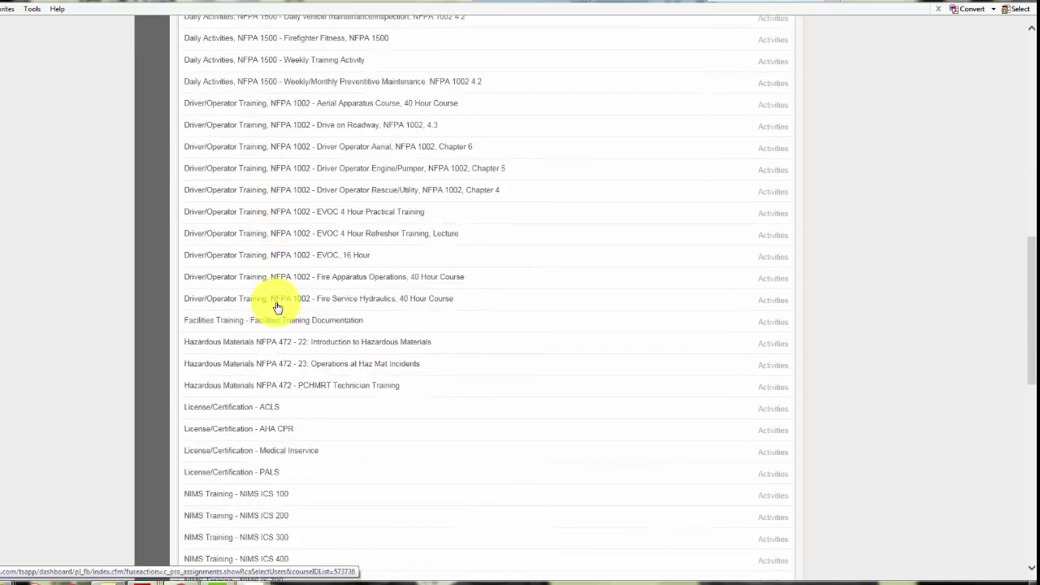
scroll(276, 306, down, 6)
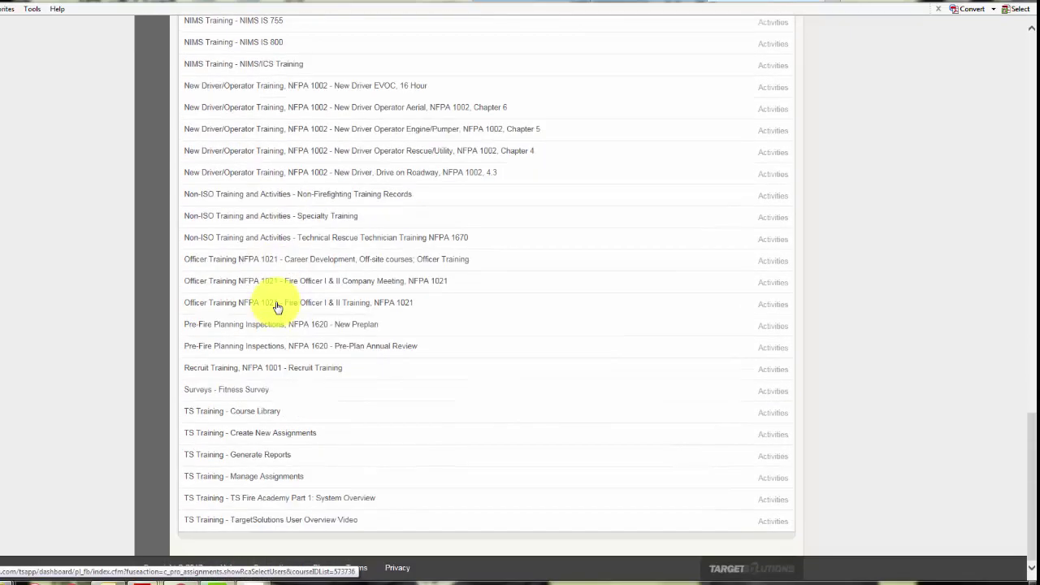
scroll(277, 307, up, 13)
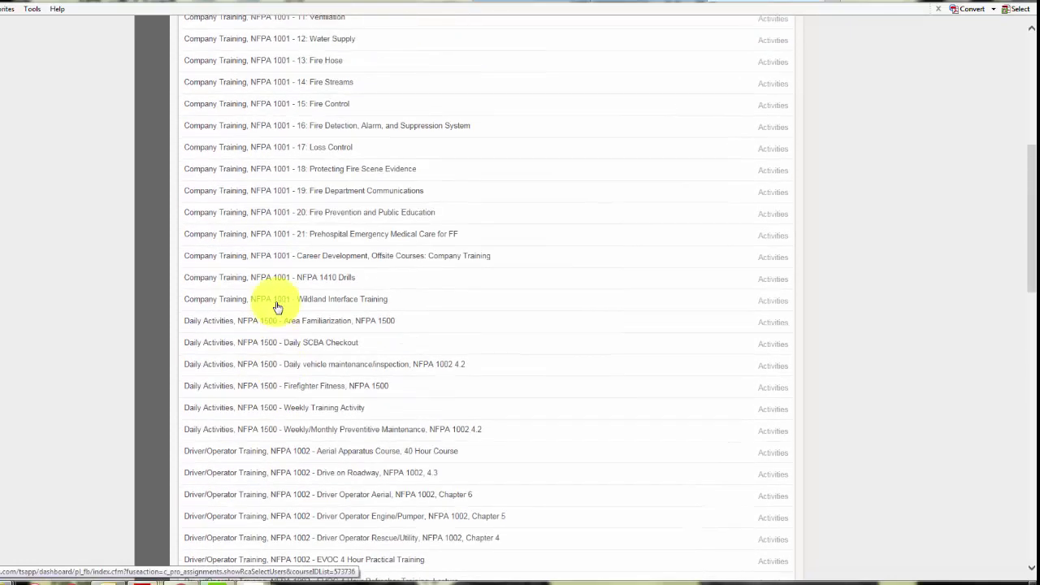
scroll(277, 308, up, 2)
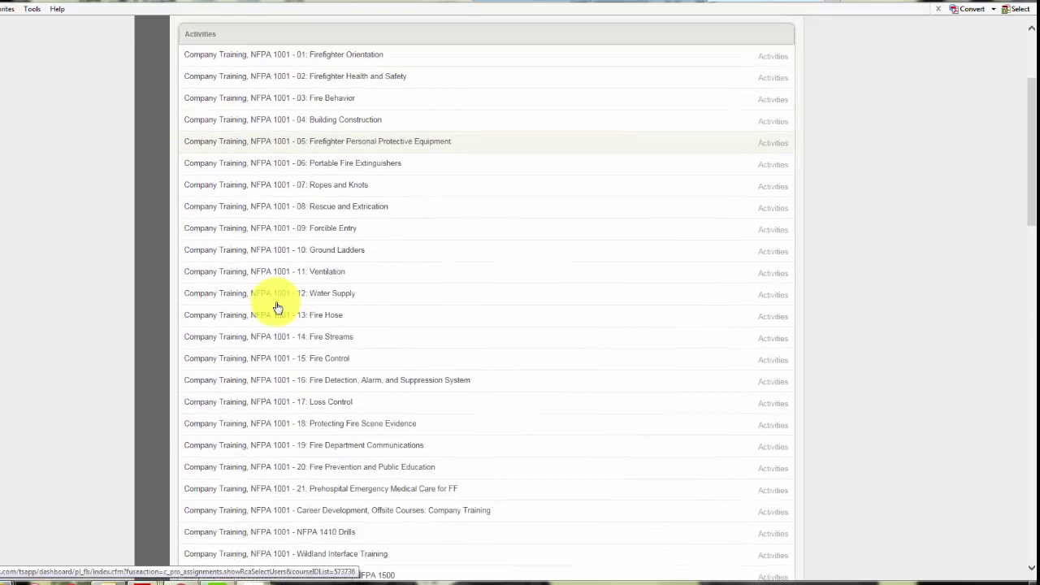
click(317, 99)
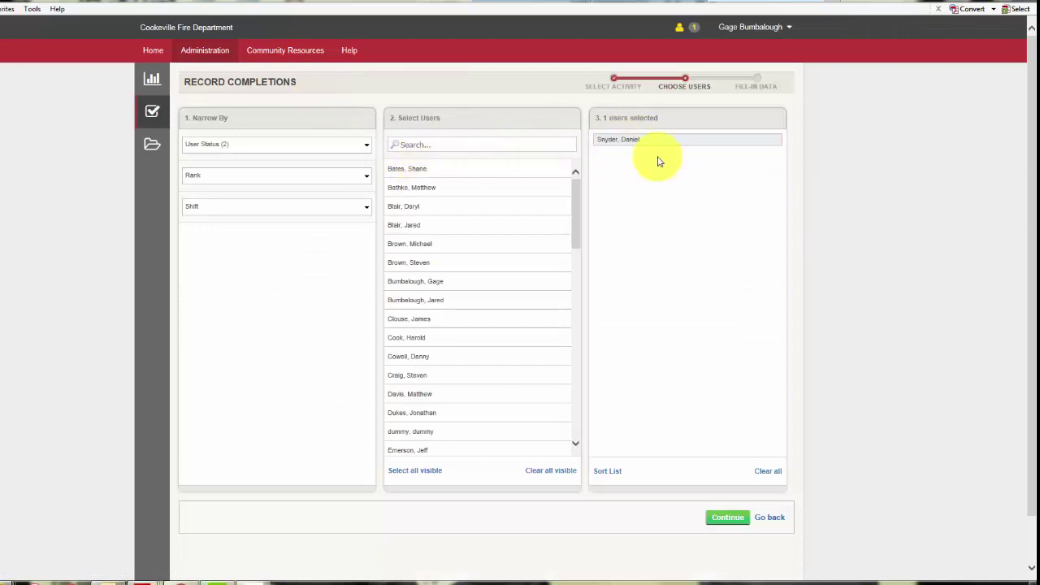
Proceed with one user selected and mark the 03: Fire Control Theory and 03: Science of Fire objectives as completed.
click(718, 518)
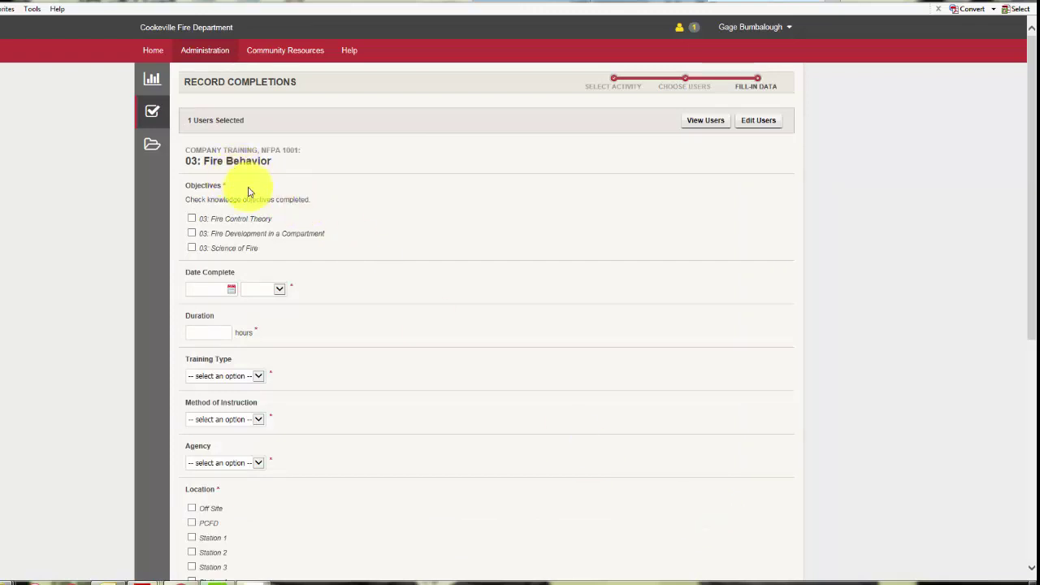
click(193, 219)
click(192, 248)
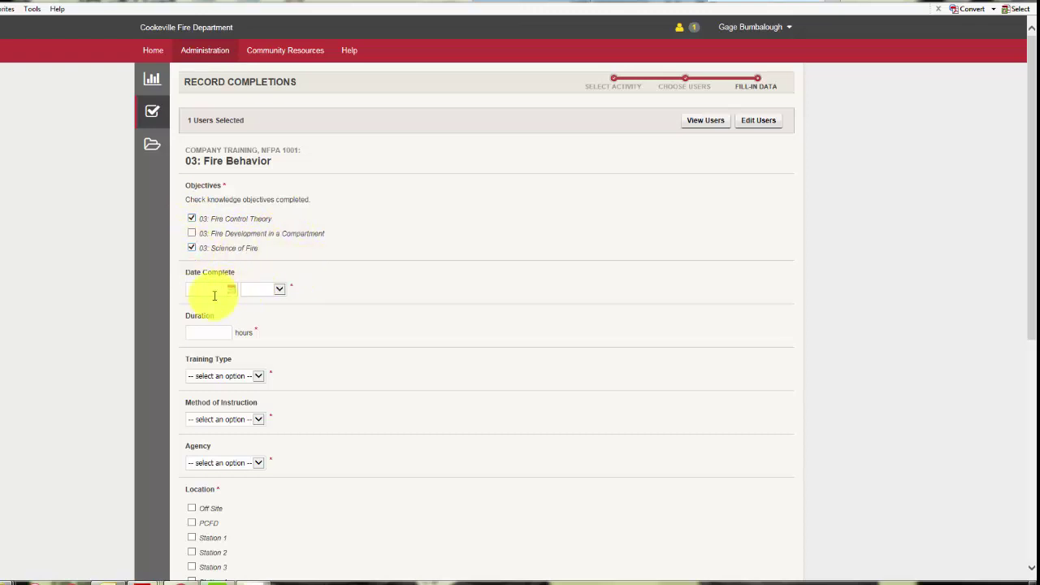
Examine the completion form's time and training type options and its remaining fields through Additional Information.
click(277, 289)
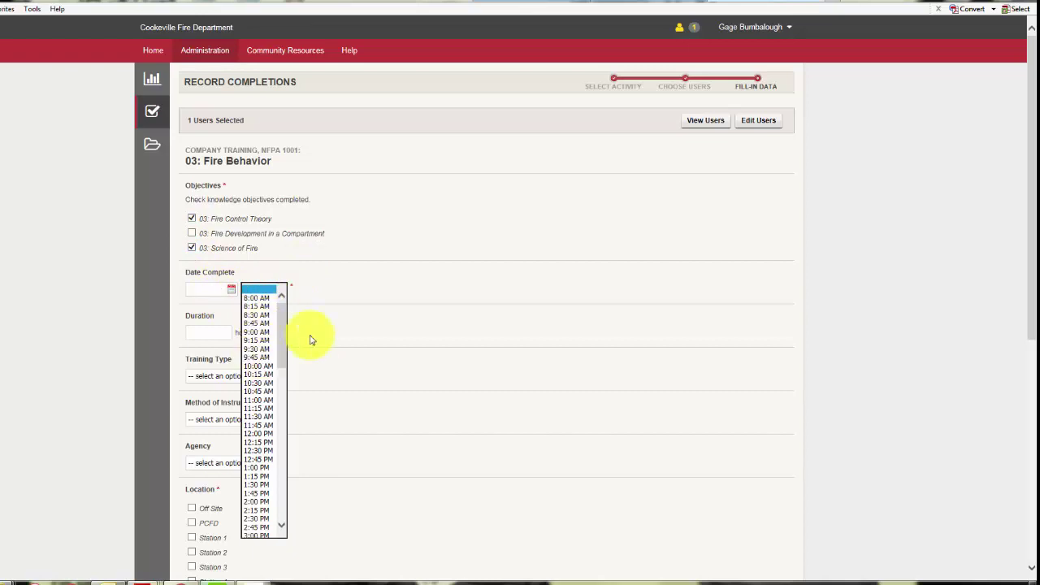
click(209, 331)
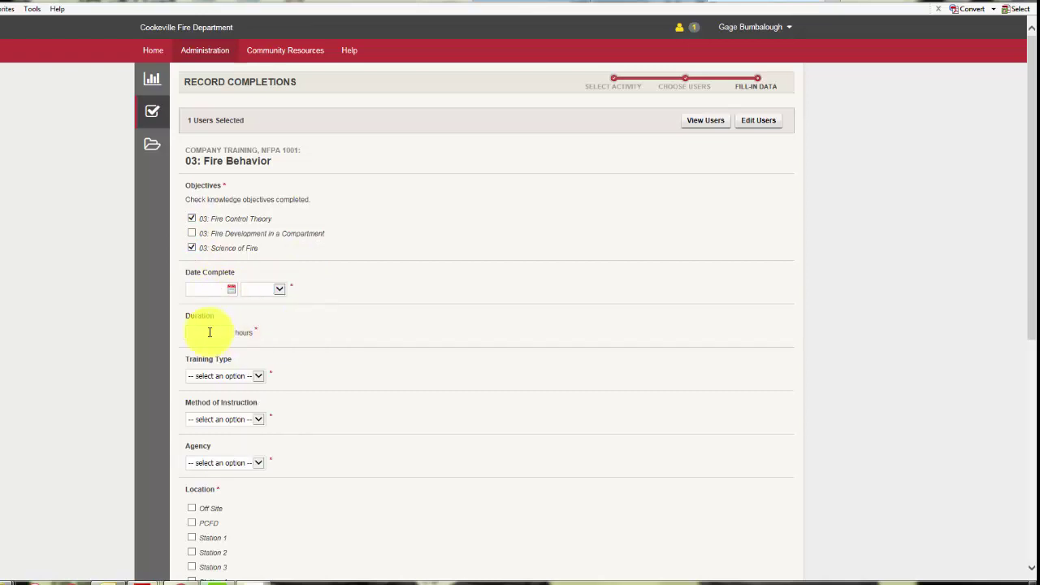
click(260, 376)
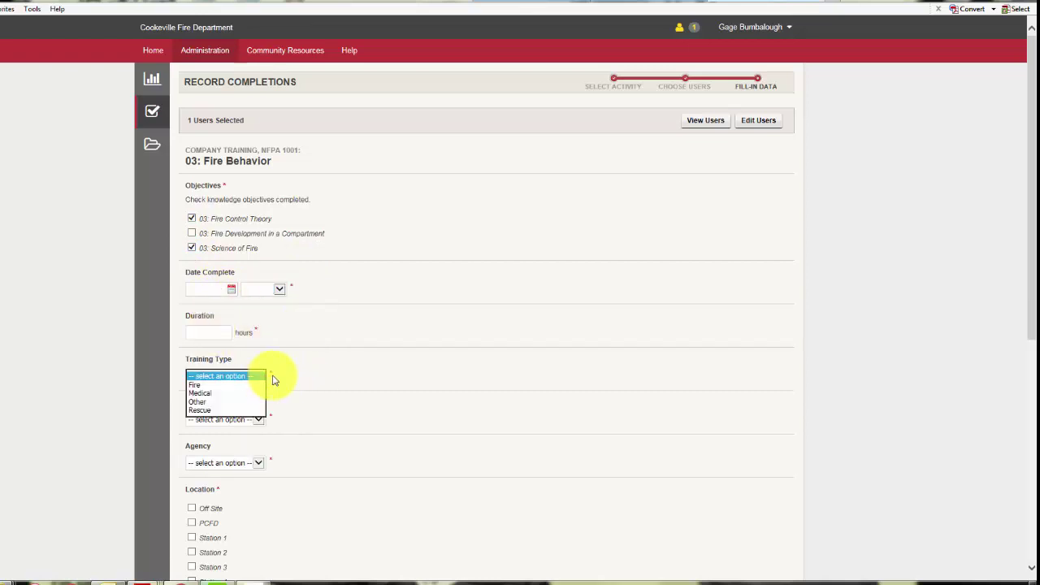
click(293, 385)
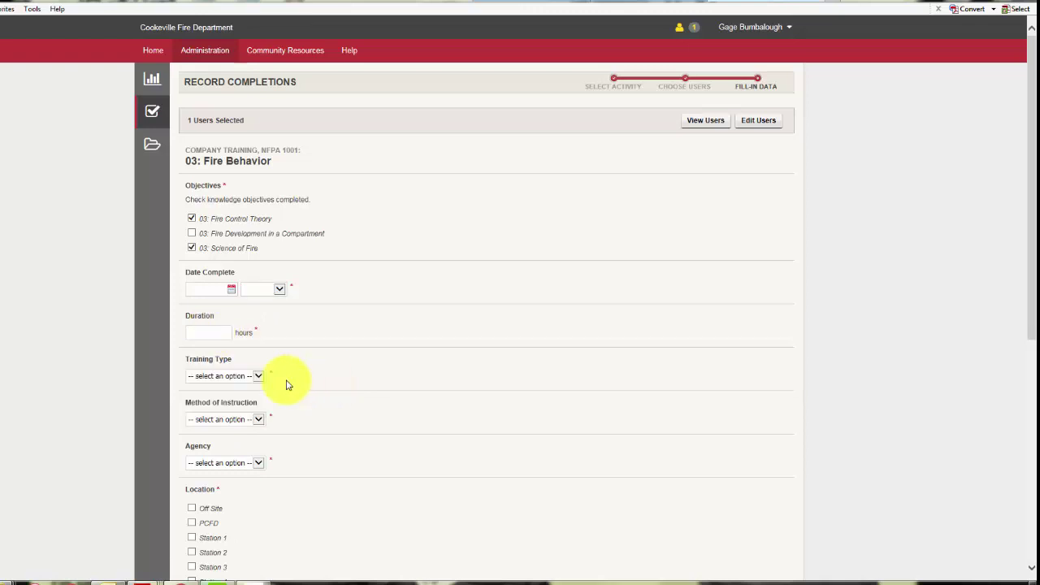
scroll(275, 428, down, 5)
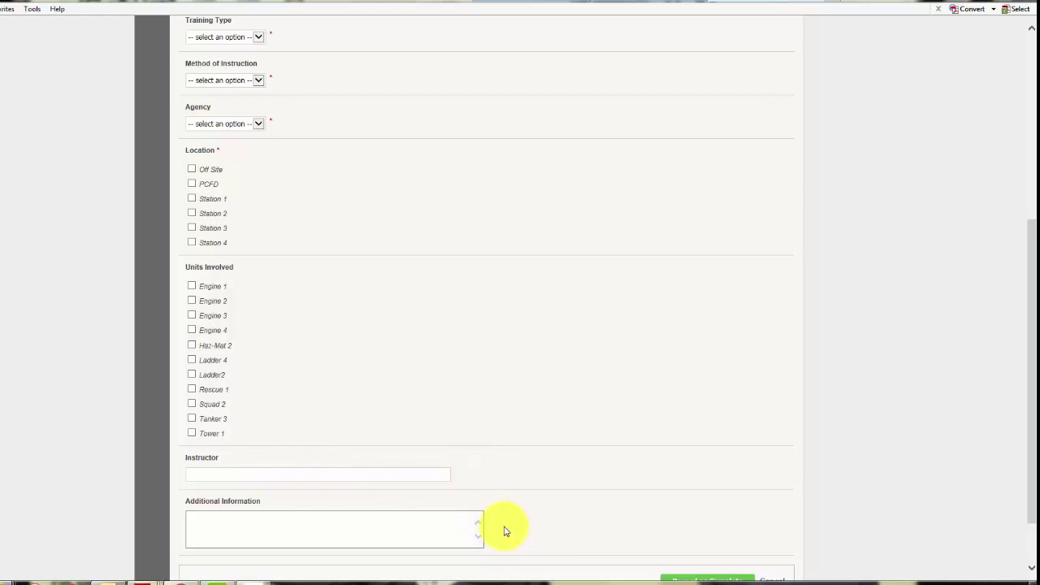
scroll(504, 530, up, 2)
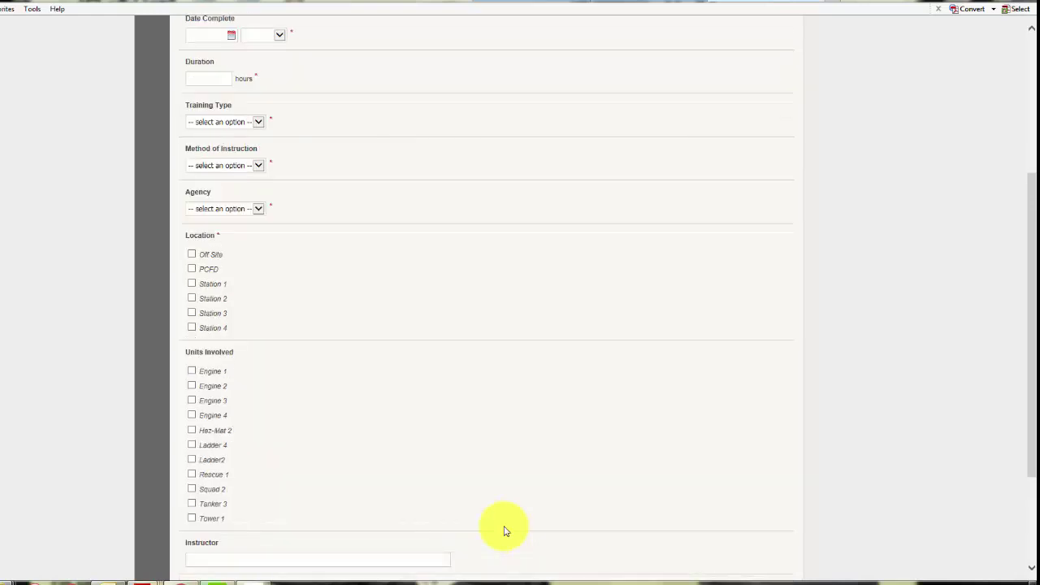
scroll(504, 531, up, 2)
scroll(503, 531, up, 4)
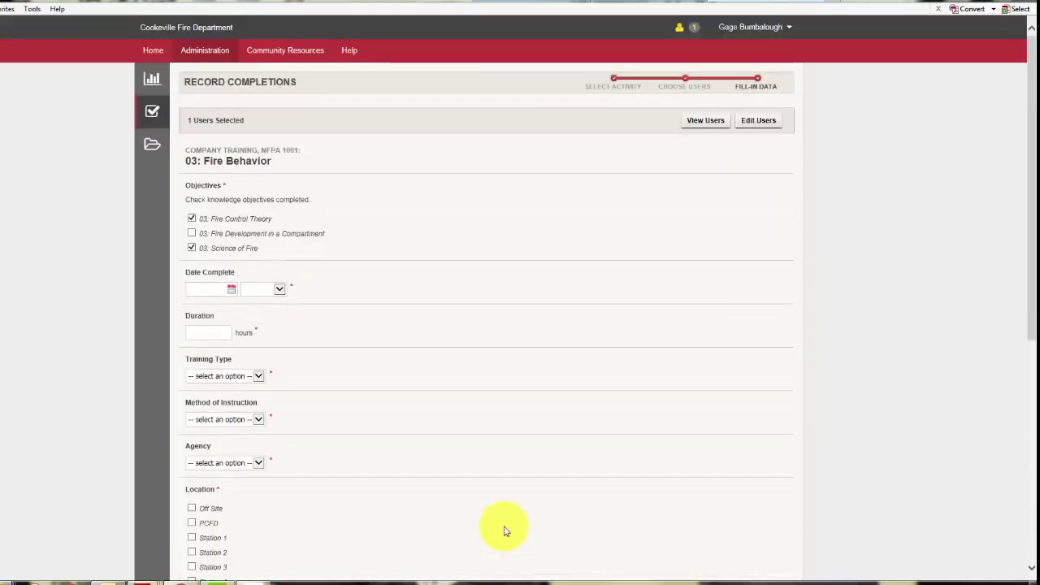
Set the completion date to 12/21/2017 at 10:00 AM and the duration to 1 hour.
scroll(504, 530, down, 4)
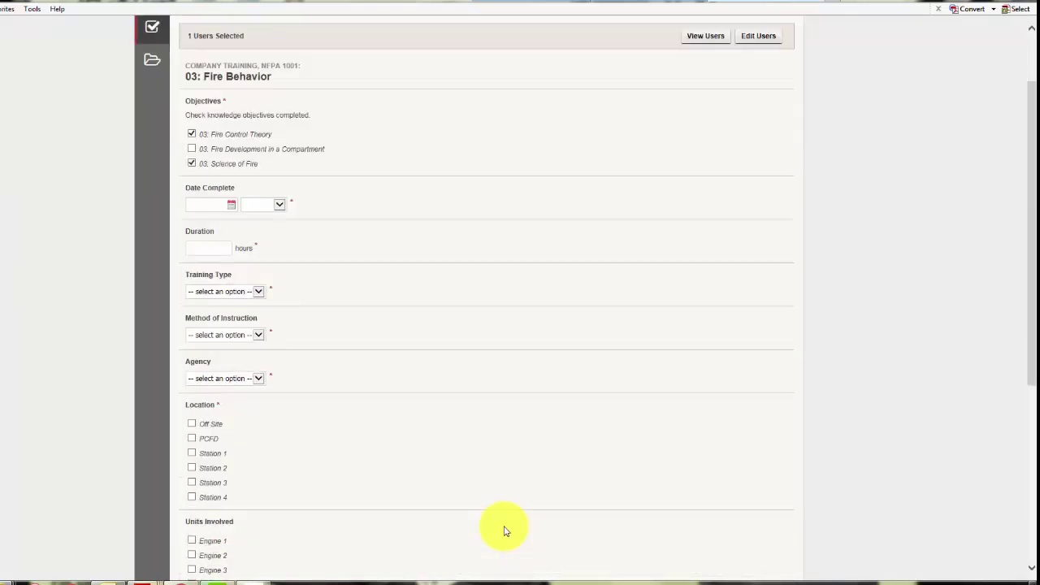
click(232, 120)
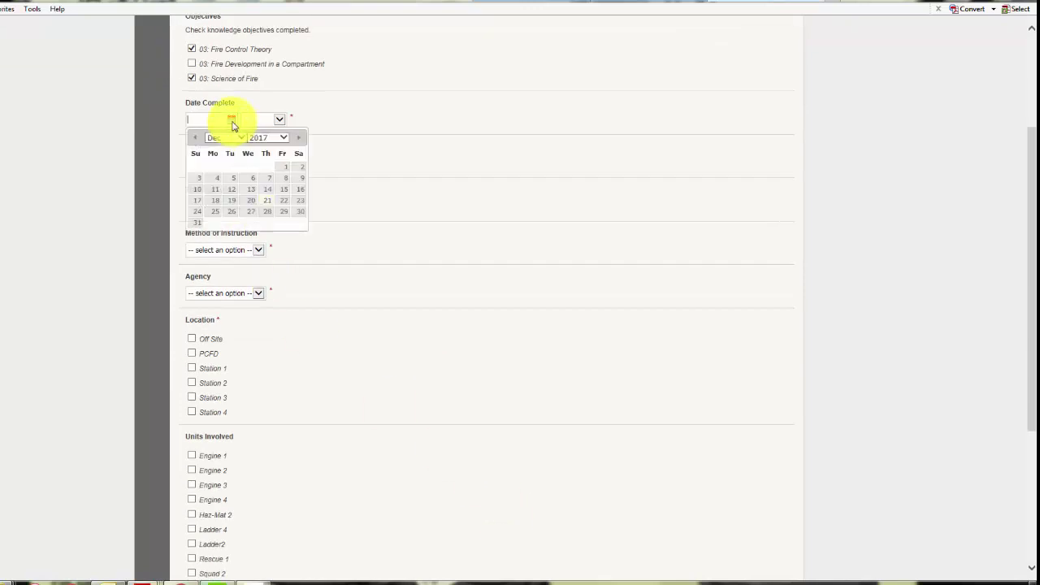
click(269, 201)
click(279, 119)
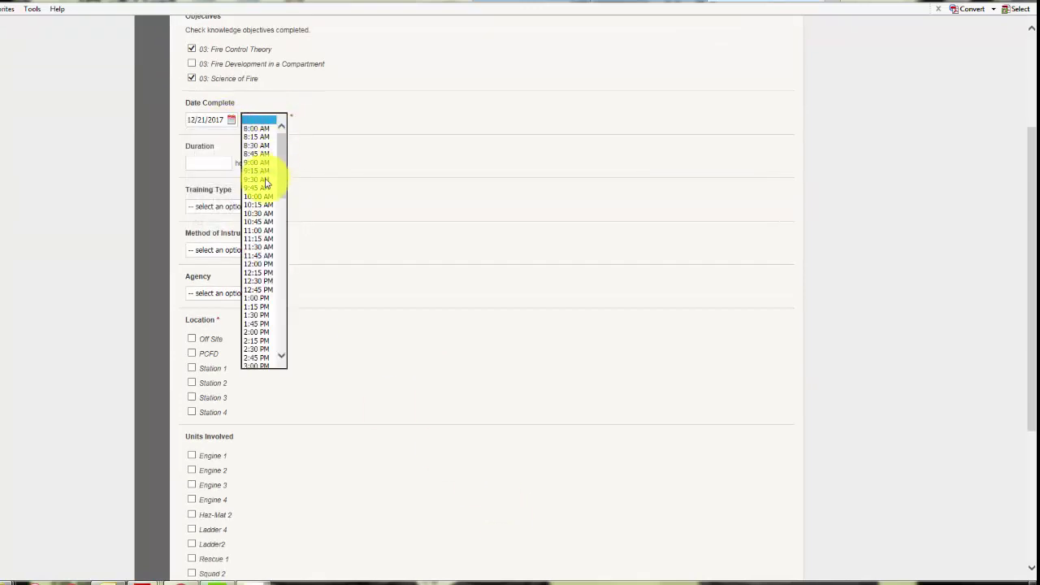
click(262, 198)
click(220, 164)
text(1)
Set the training type to Fire, the method of instruction to Individual and the agency to CFD.
click(248, 206)
click(237, 216)
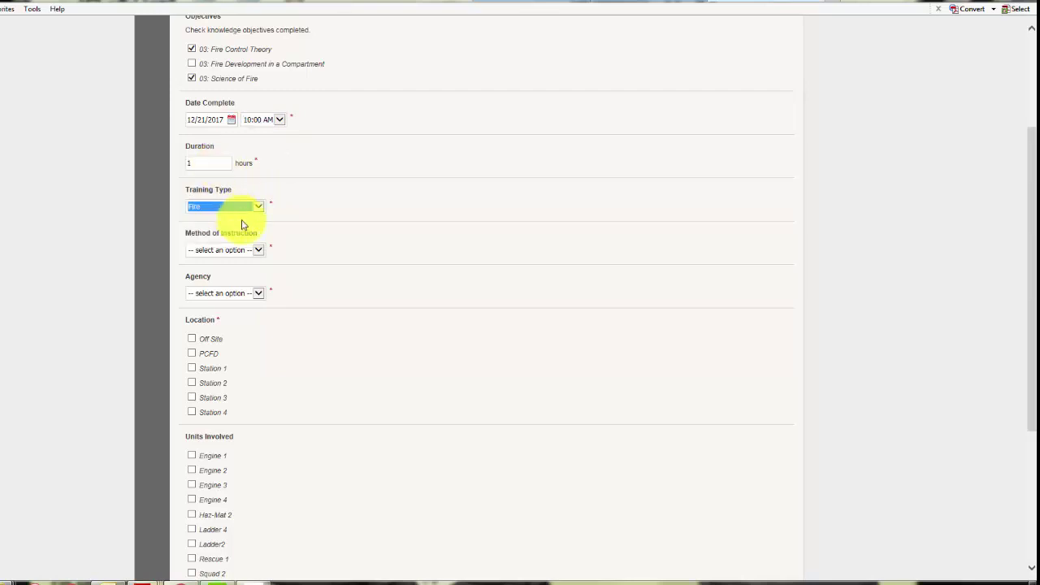
click(257, 250)
click(248, 268)
click(257, 294)
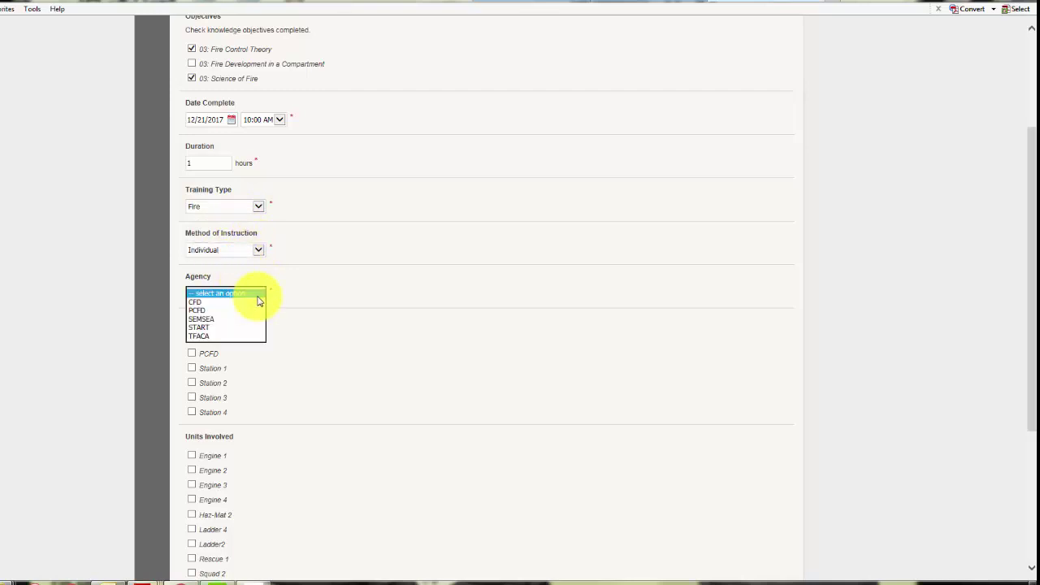
click(246, 304)
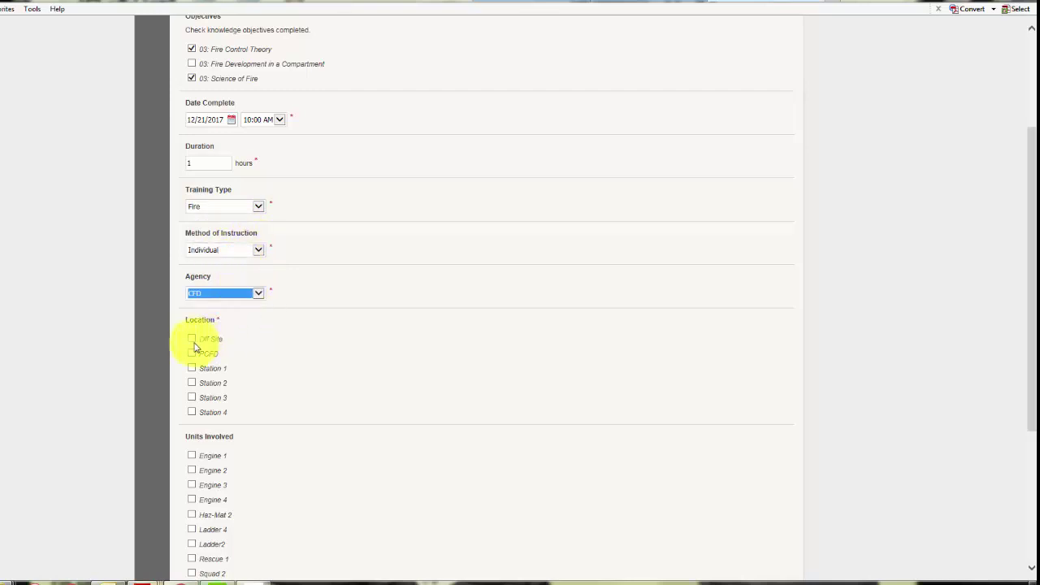
Mark Station 1 as the location and record the Fire Behavior training as complete.
click(192, 370)
scroll(273, 377, down, 3)
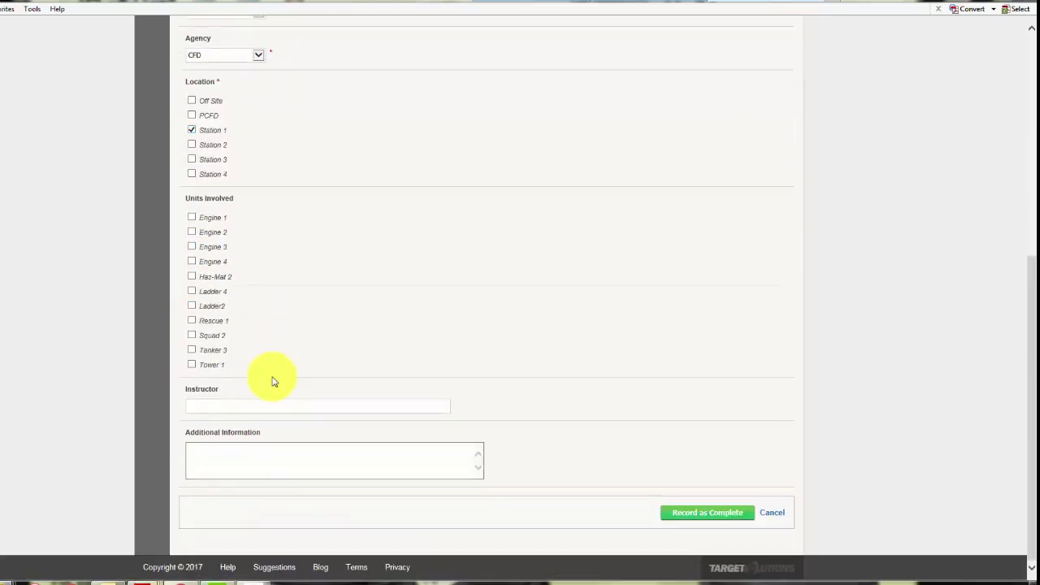
click(730, 519)
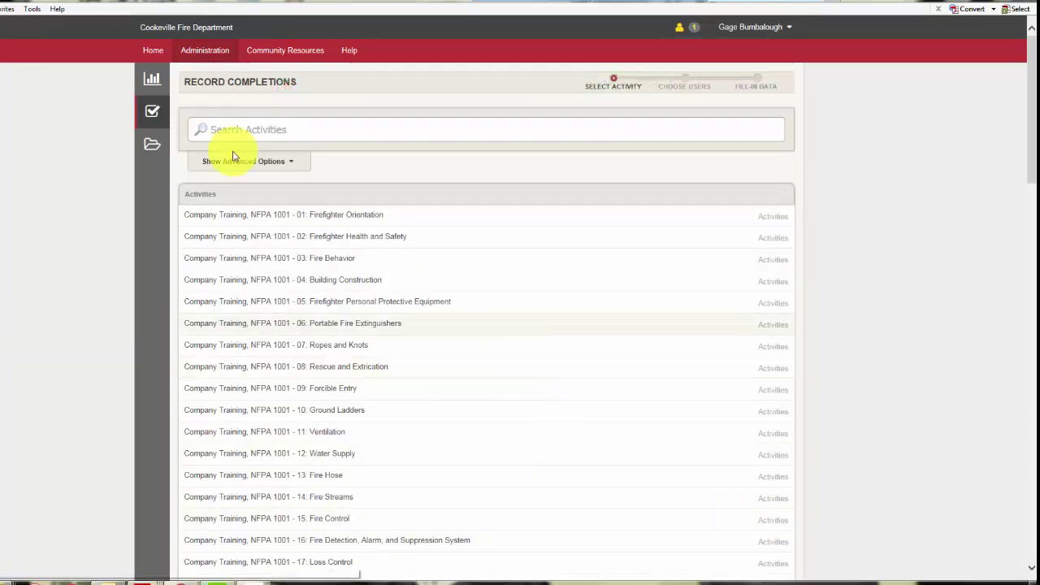
Go to the personal credentials list and open the Training Tracker Firefighter credential.
click(151, 52)
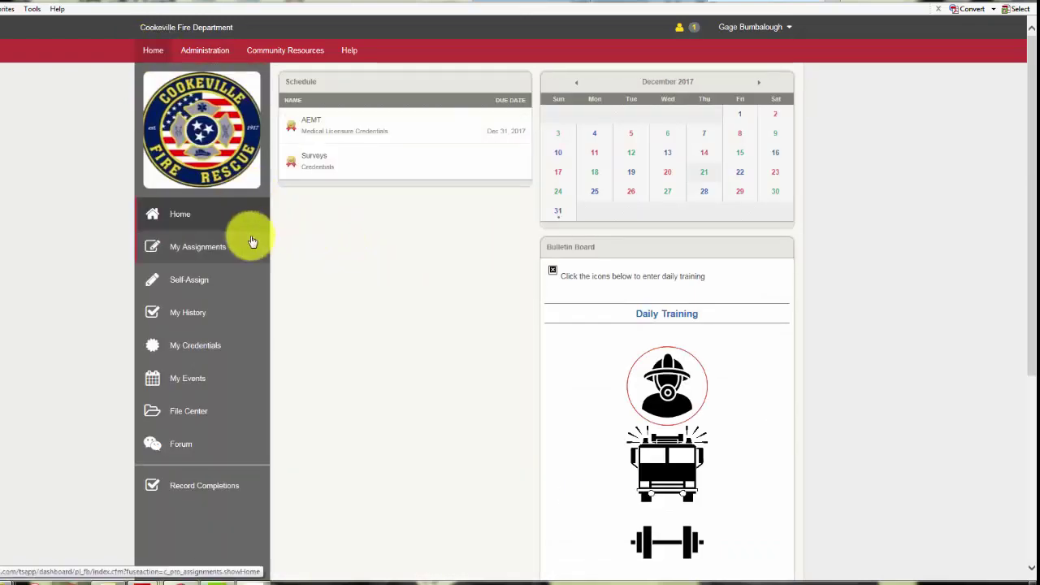
click(208, 352)
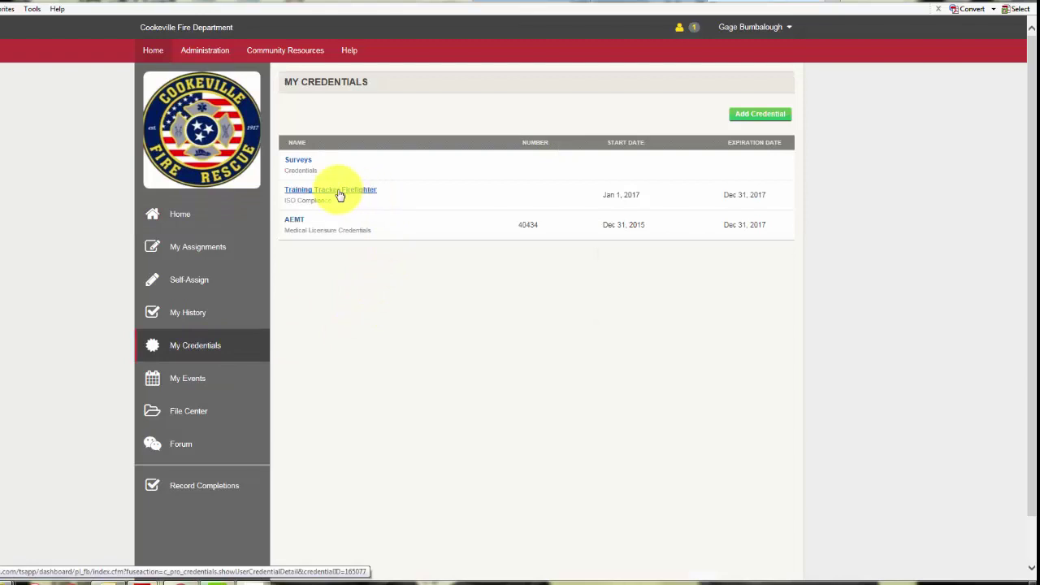
click(340, 195)
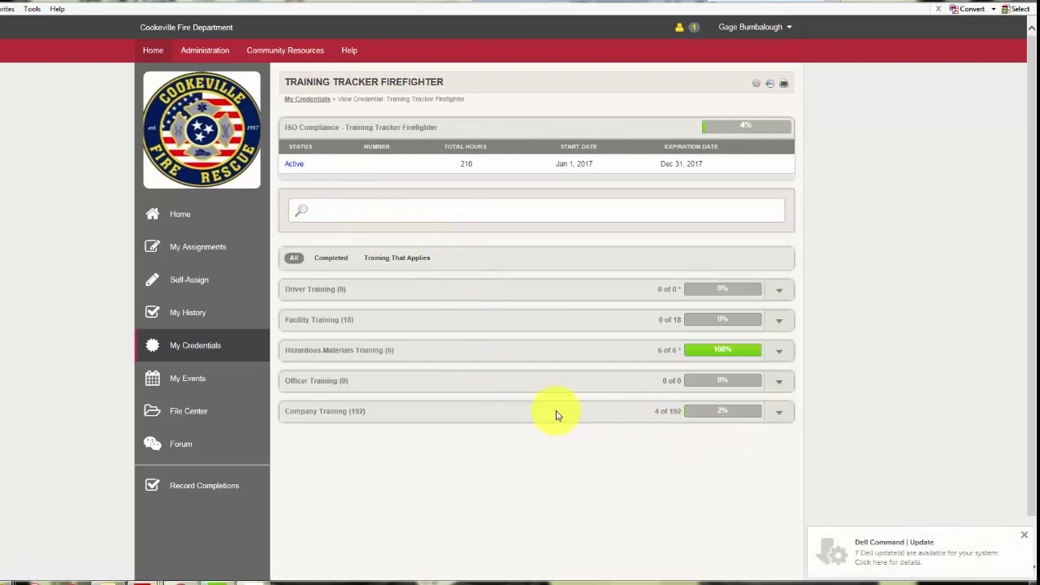
Expand the Company Training section of the Training Tracker Firefighter credential and look through its whole list, including the completed items at the end.
click(786, 418)
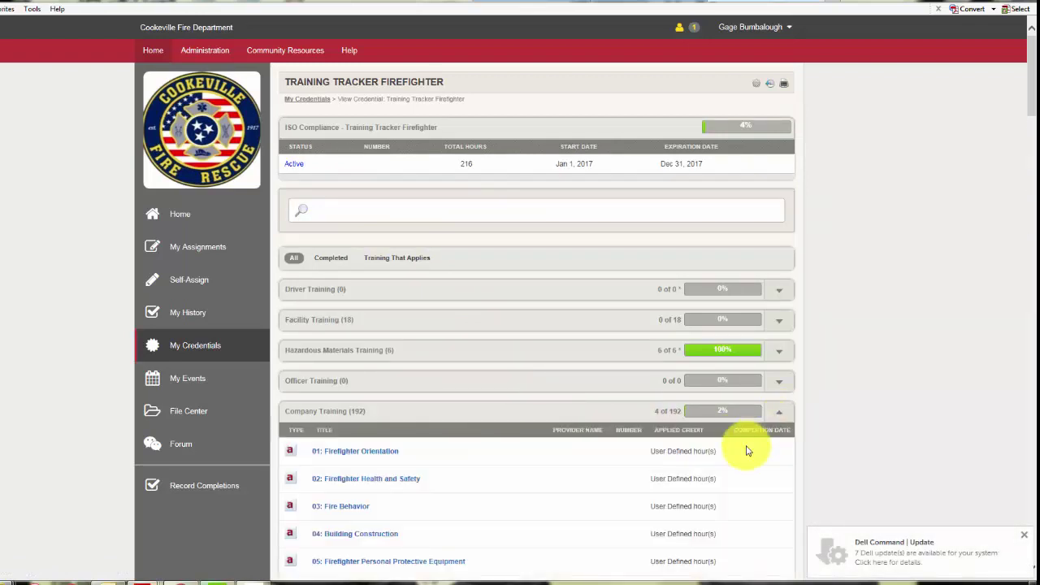
scroll(748, 448, down, 5)
scroll(748, 448, down, 5)
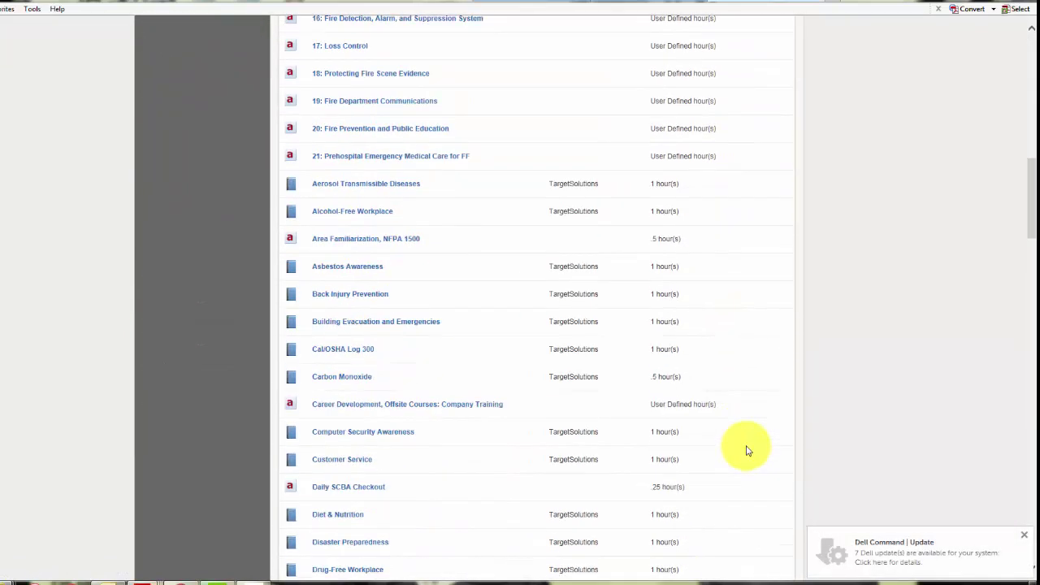
scroll(748, 451, down, 15)
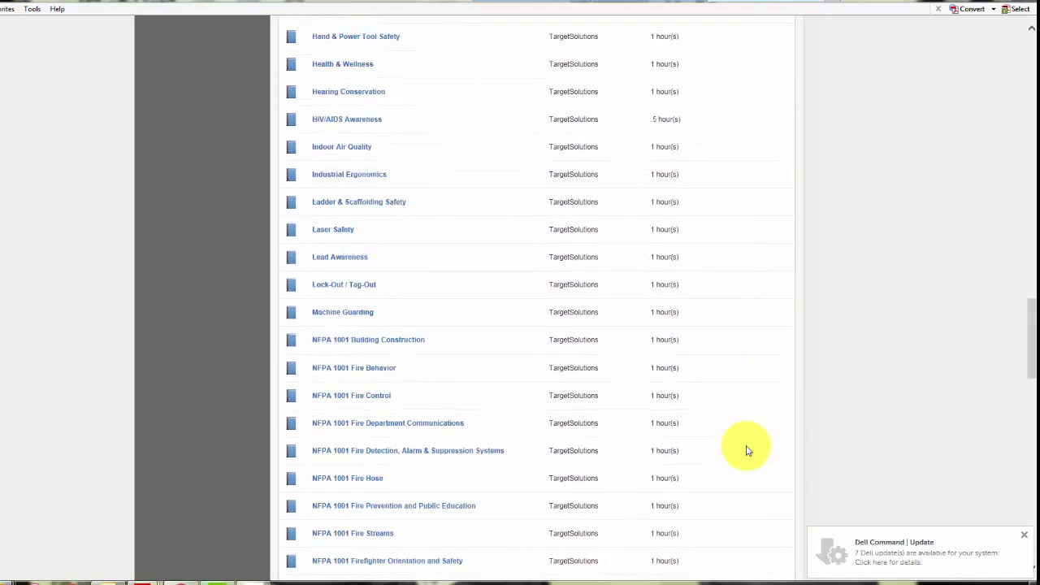
scroll(748, 451, down, 12)
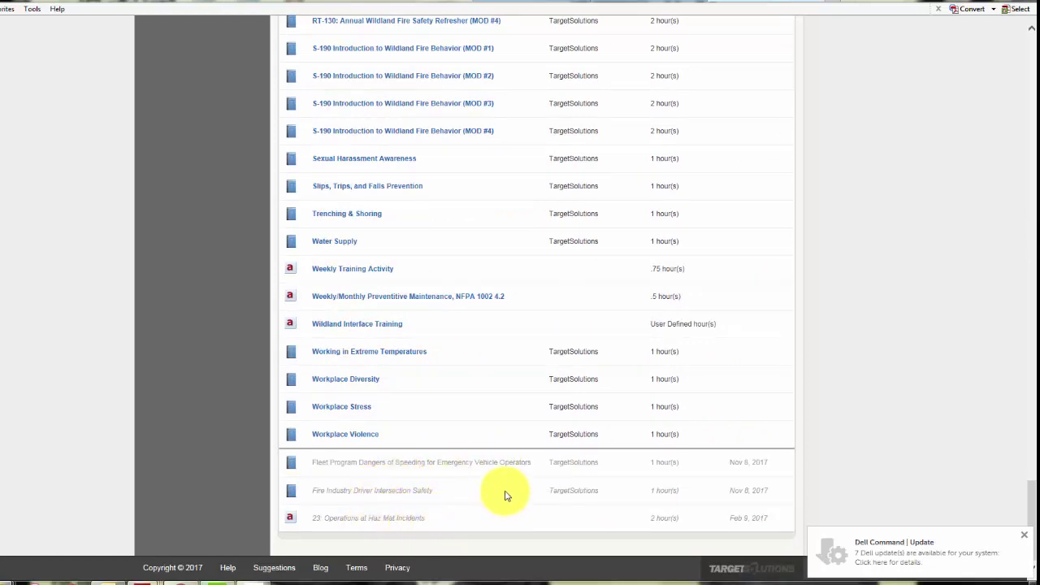
scroll(504, 496, up, 20)
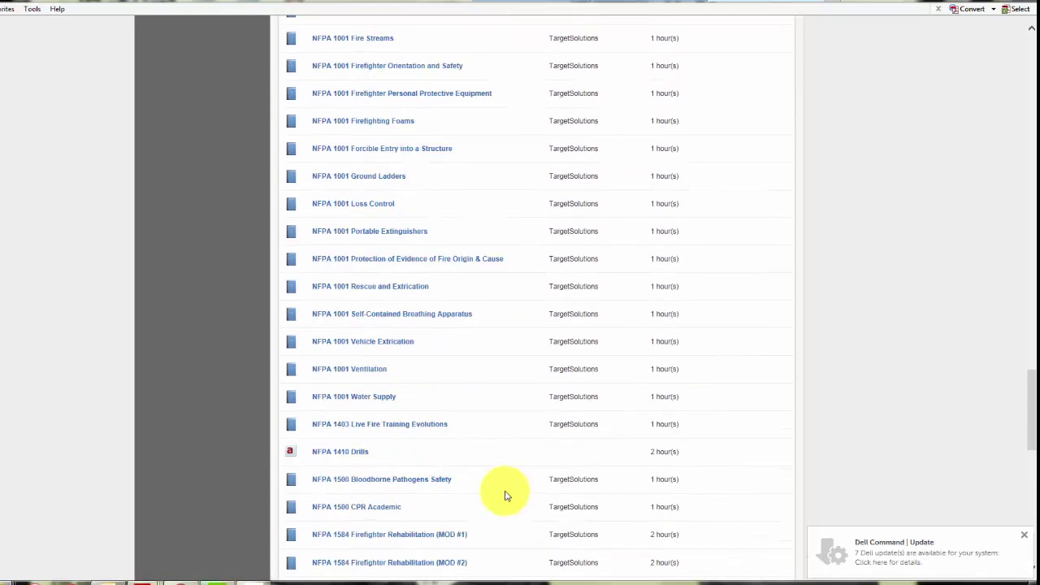
scroll(504, 496, up, 20)
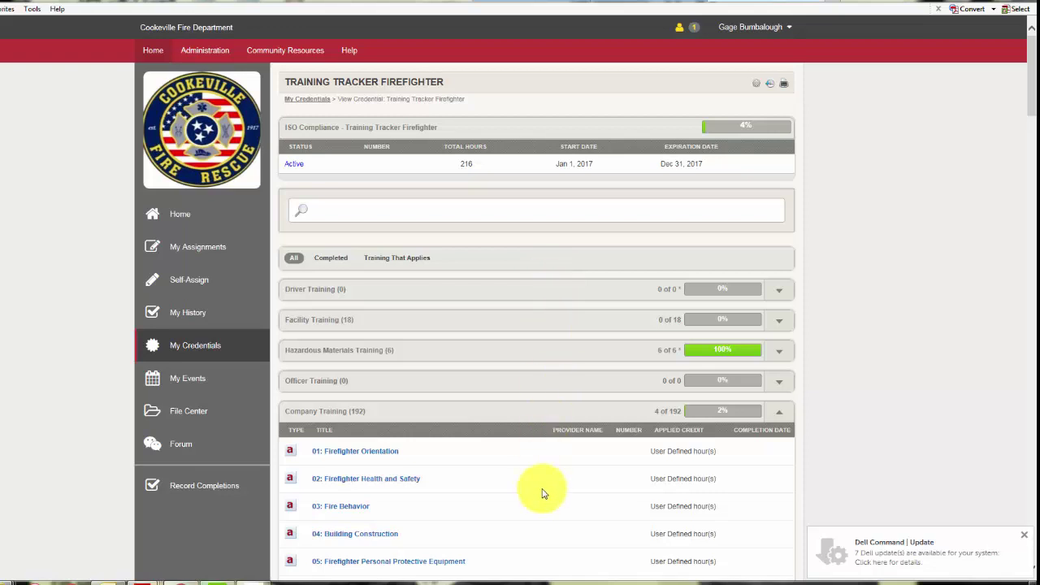
From the home page, start a Daily SCBA Checkout completion, replace the preselected user with the signed-in firefighter, and continue to the data form.
click(211, 216)
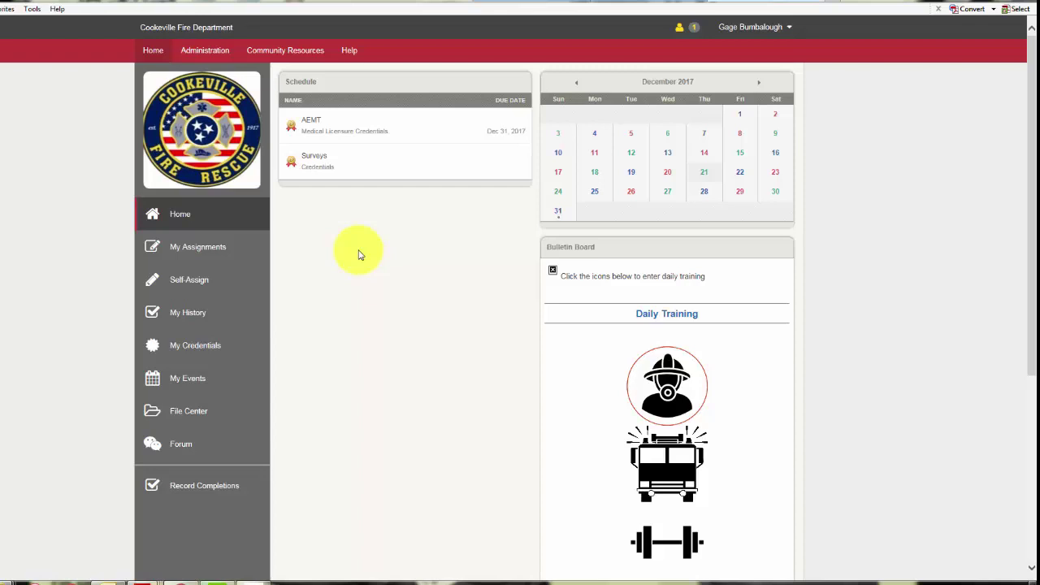
click(668, 398)
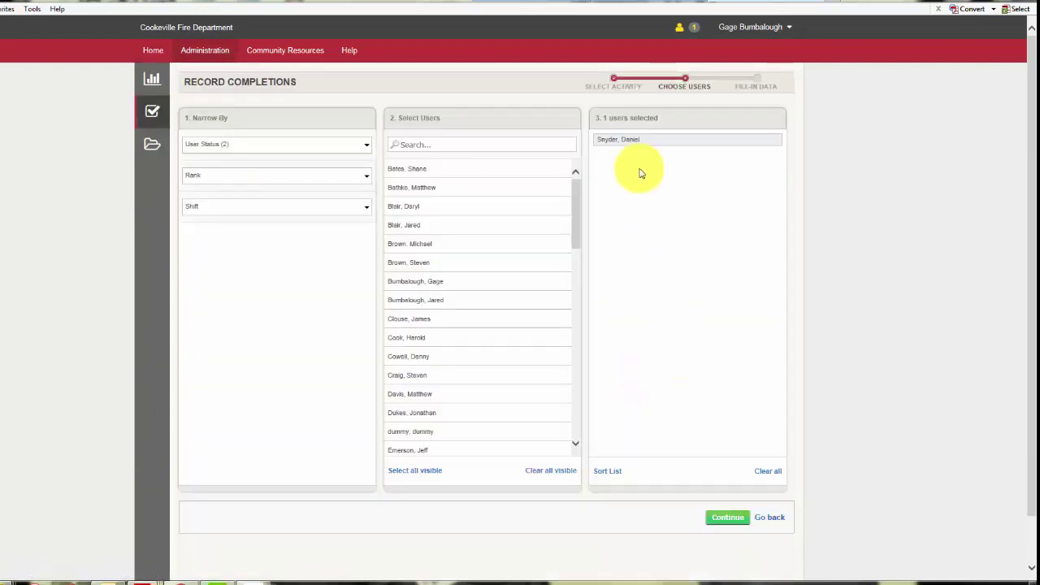
click(632, 143)
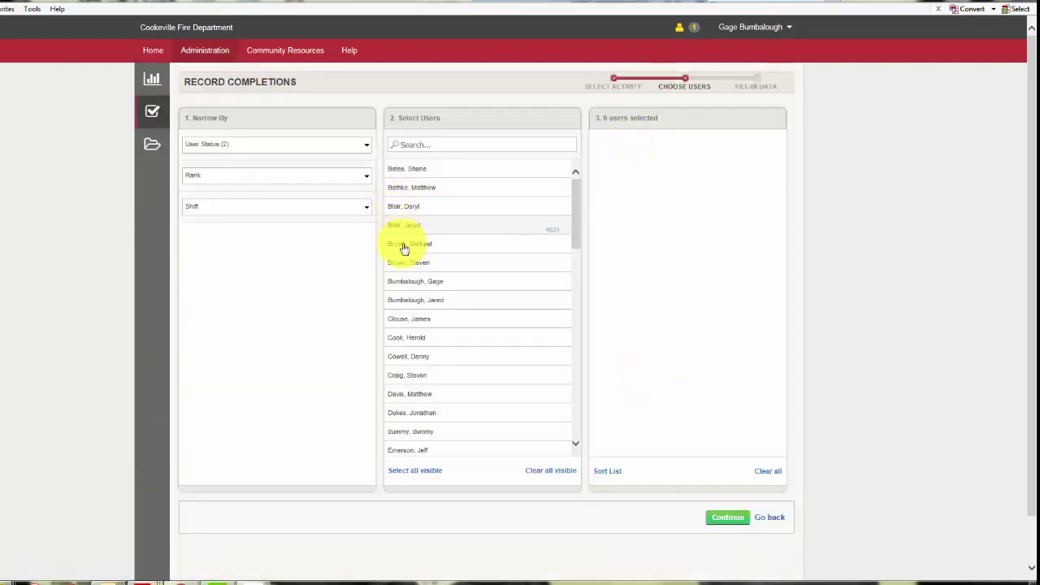
click(411, 284)
click(728, 520)
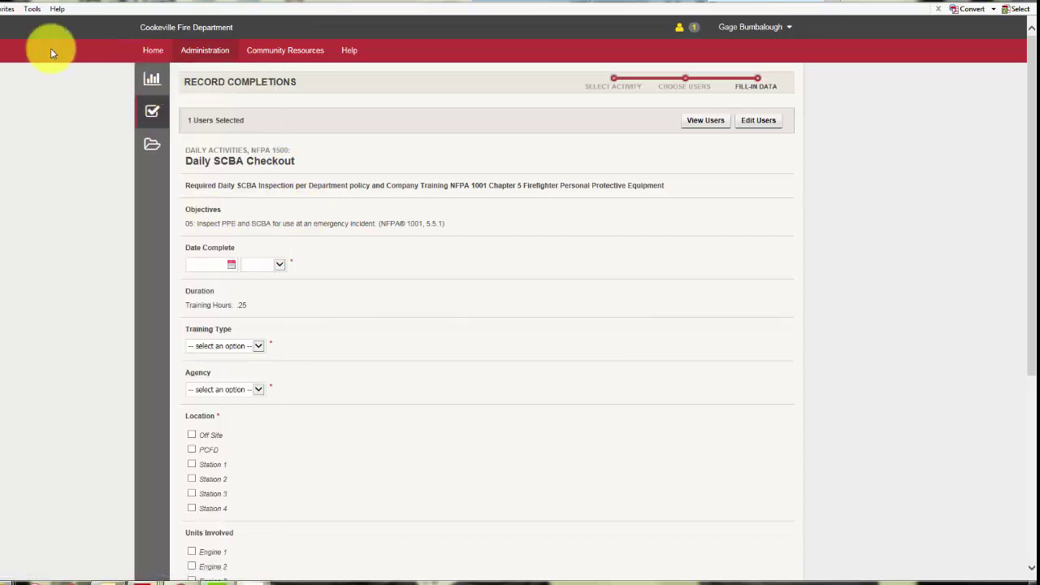
Return to the home page and open the daily vehicle maintenance/inspection completion form for the already selected user.
click(154, 53)
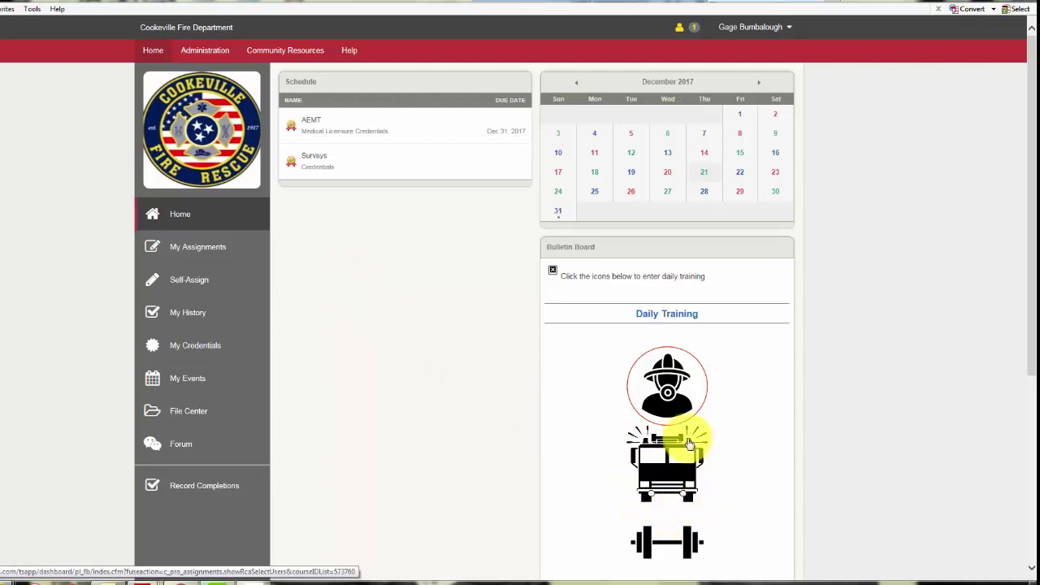
click(682, 483)
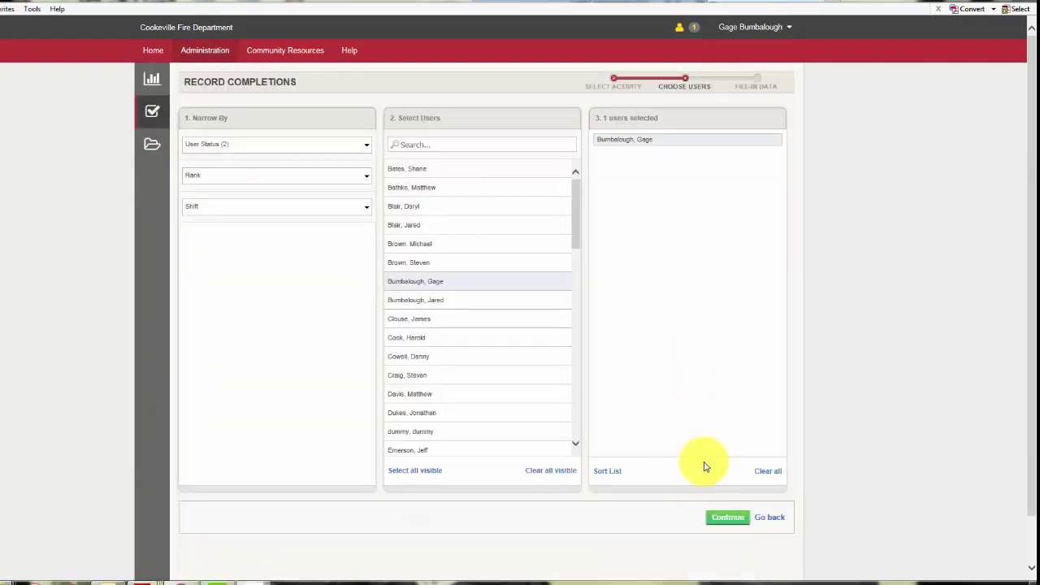
click(728, 517)
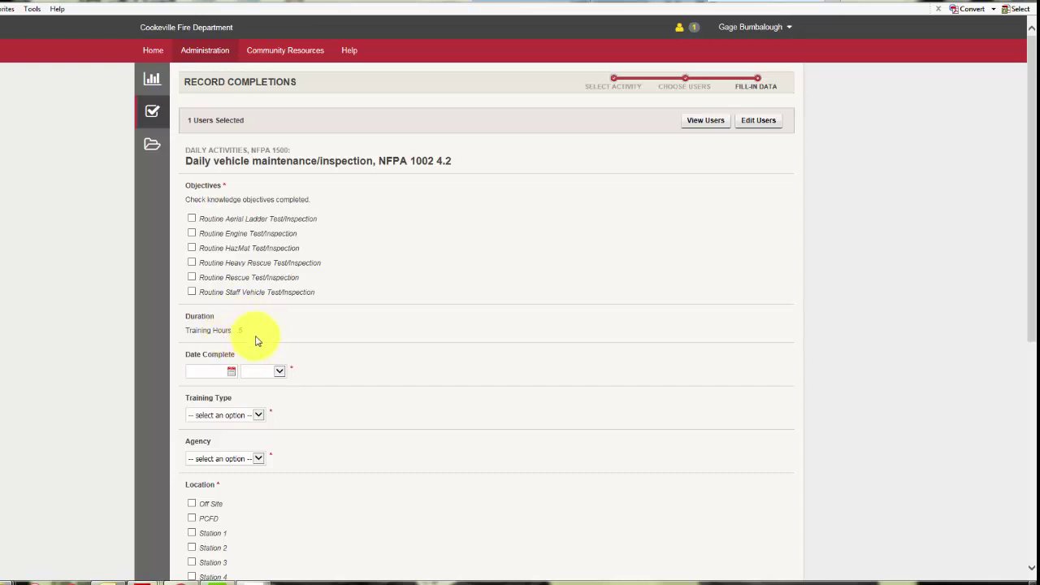
Go back to the home page and open the Firefighter Fitness, NFPA 1500 completion form for the already selected user.
click(153, 53)
scroll(469, 313, down, 2)
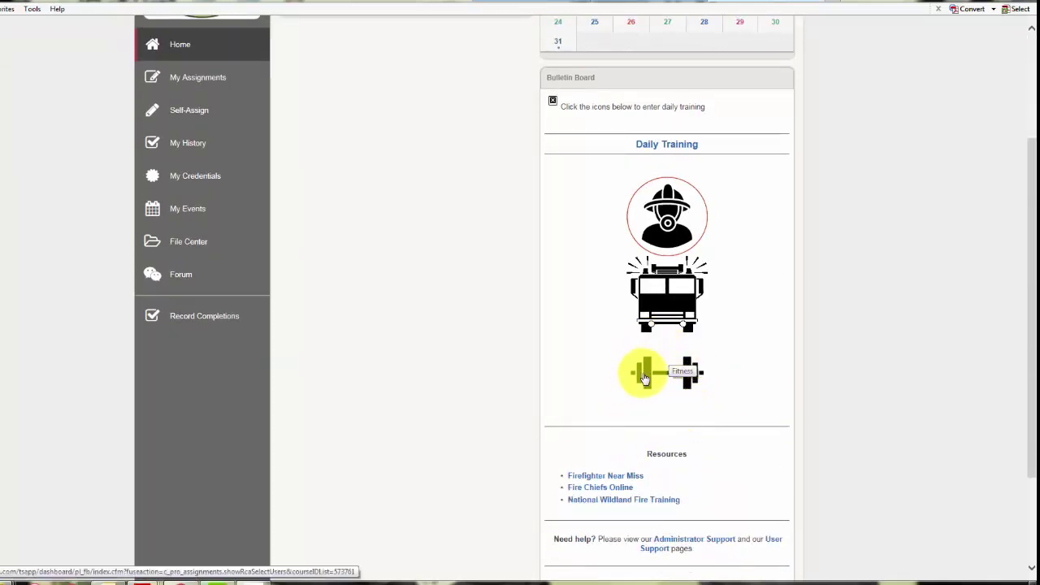
click(644, 377)
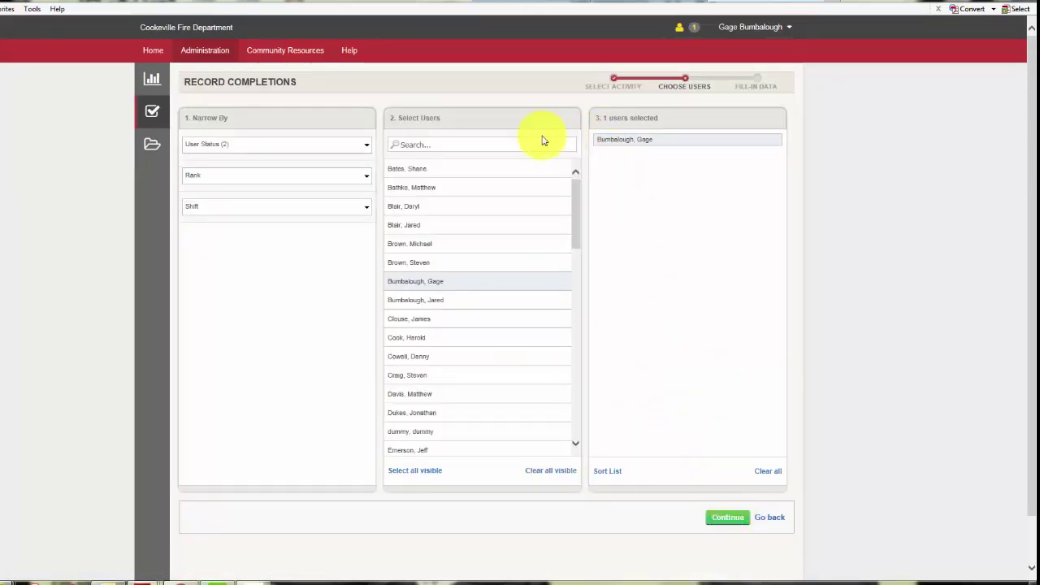
click(725, 520)
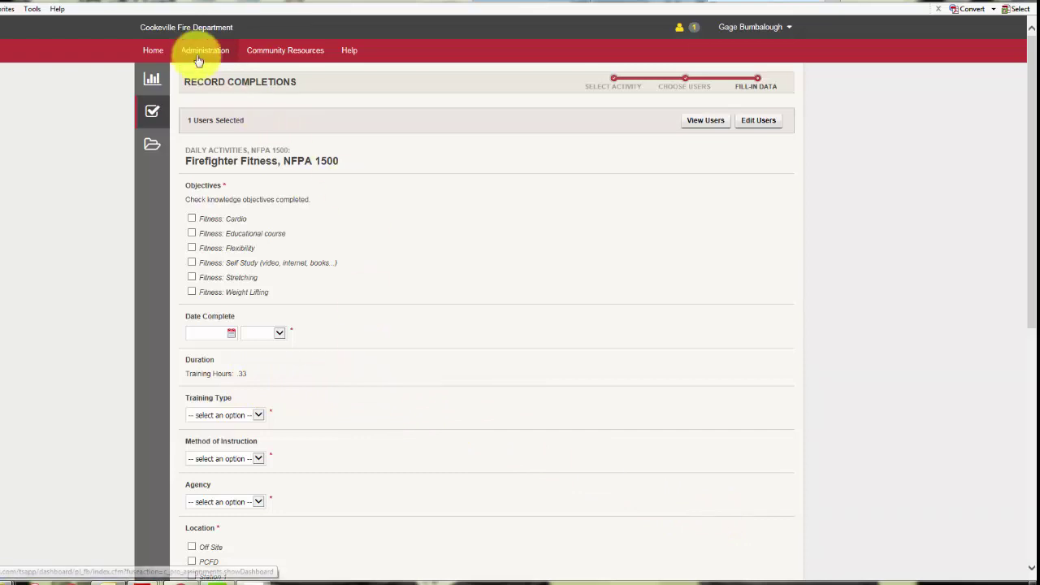
Leave the fitness form for the home page and look over its daily training shortcuts and navigation options.
click(154, 51)
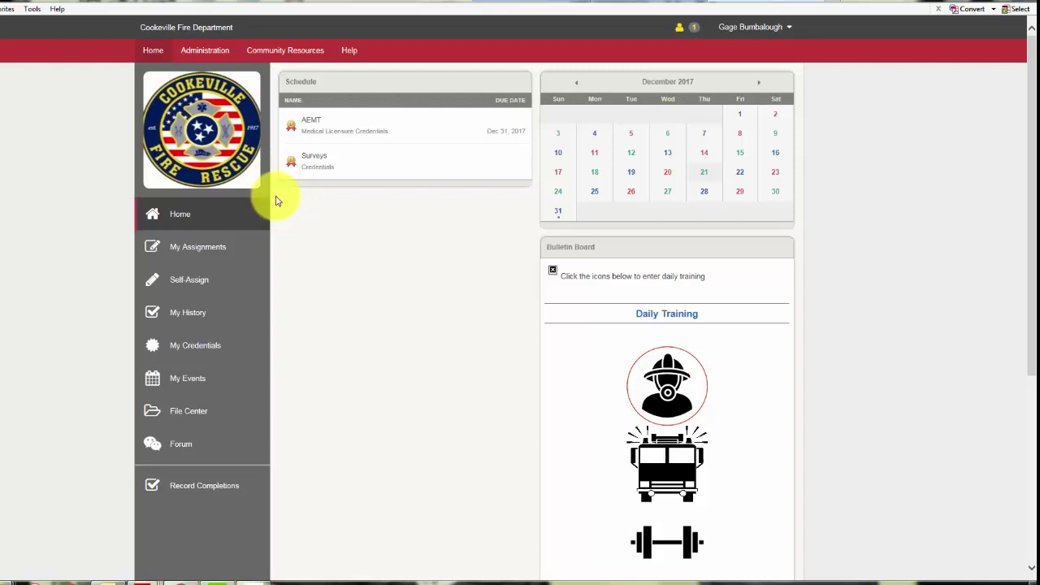
scroll(282, 415, down, 1)
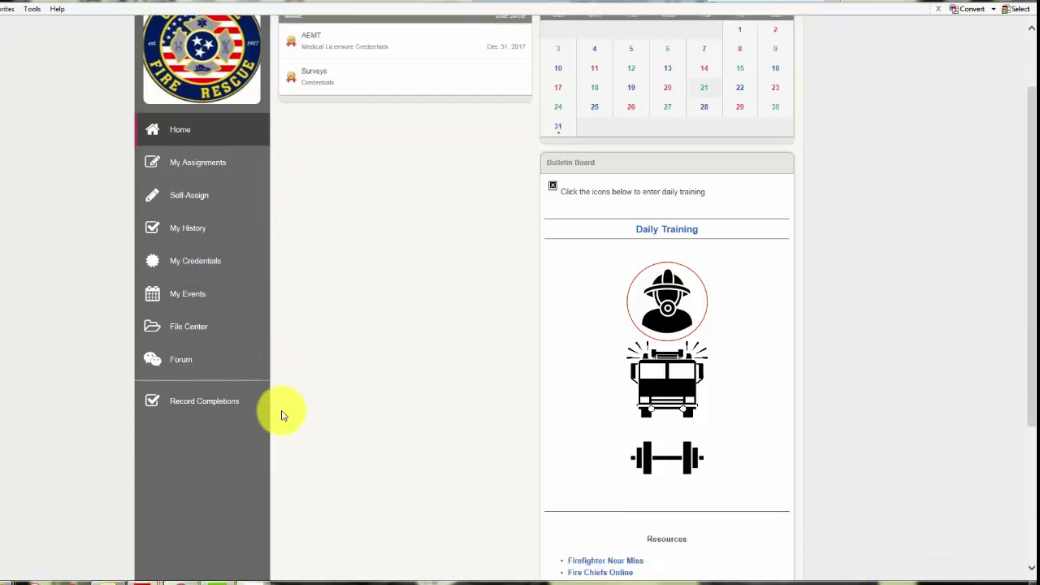
scroll(283, 415, up, 1)
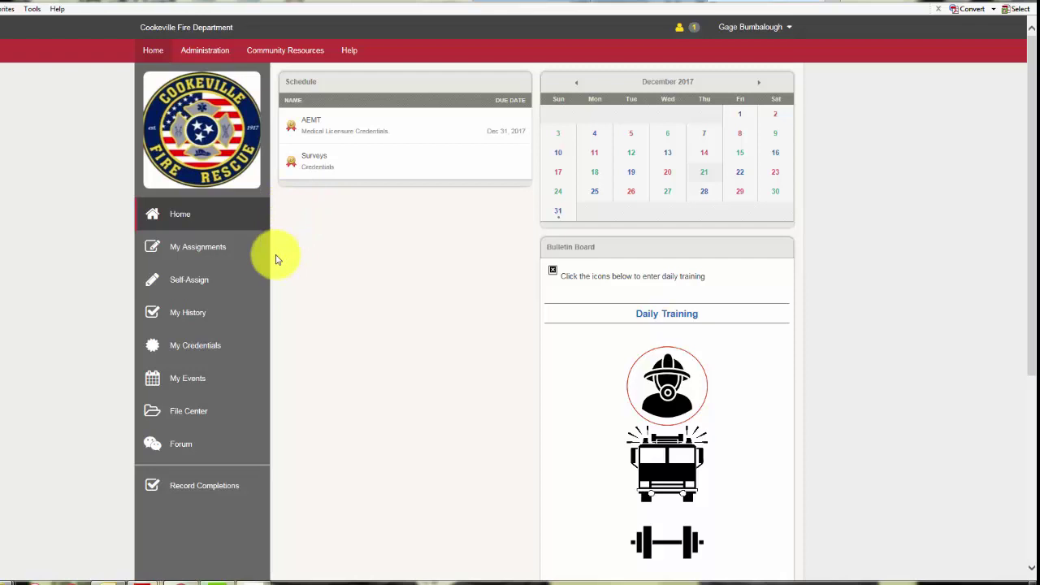
scroll(274, 257, down, 1)
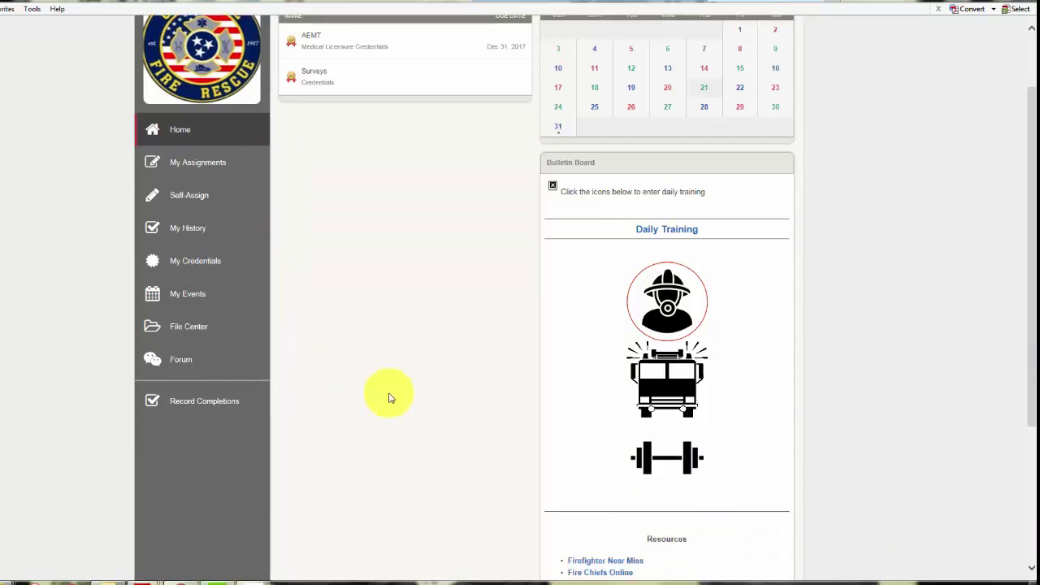